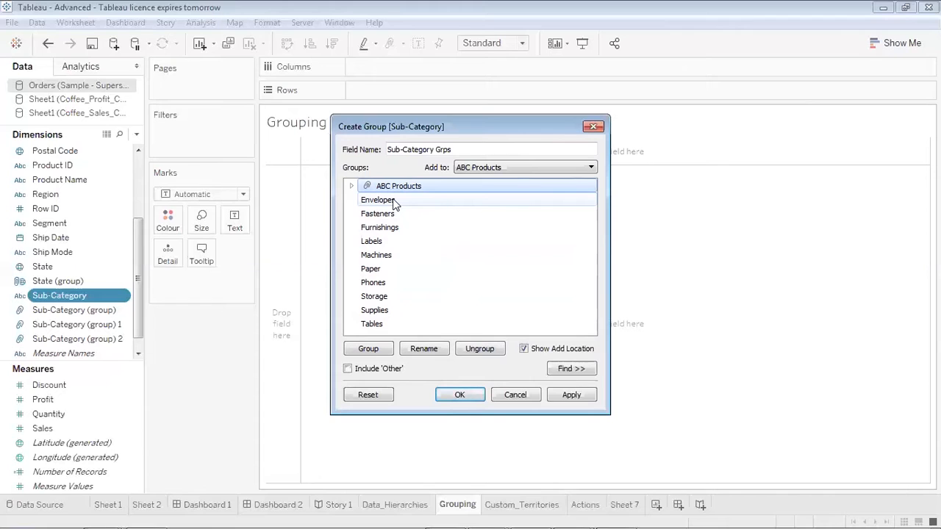
# Step: Group the Envelopes, Fasteners, Furnishings, Labels, Machines, Paper and Phones sub-categories together
pyautogui.click(394, 201)
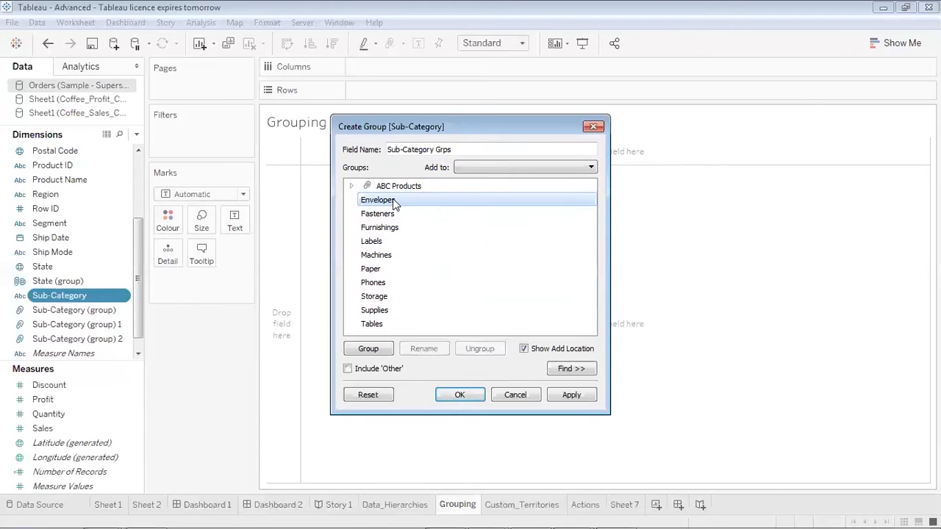
pyautogui.keyDown('ctrl'); pyautogui.click(392, 214); pyautogui.keyUp('ctrl')
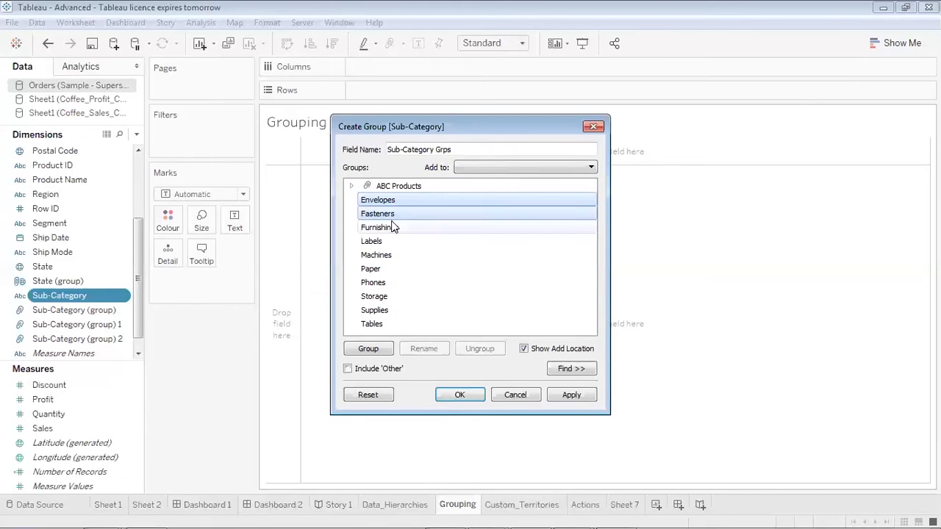
pyautogui.keyDown('ctrl'); pyautogui.click(393, 228); pyautogui.keyUp('ctrl')
pyautogui.keyDown('ctrl'); pyautogui.click(390, 230); pyautogui.keyUp('ctrl')
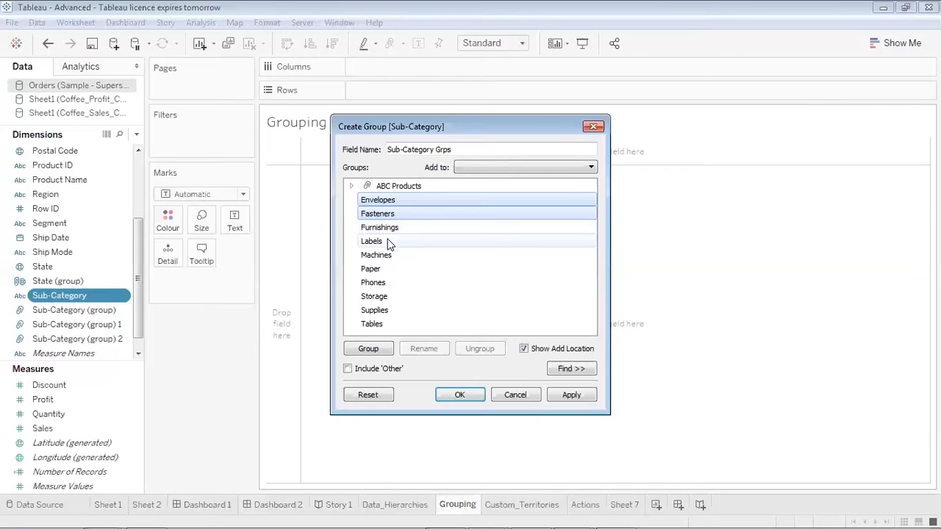
pyautogui.keyDown('ctrl'); pyautogui.click(390, 228); pyautogui.keyUp('ctrl')
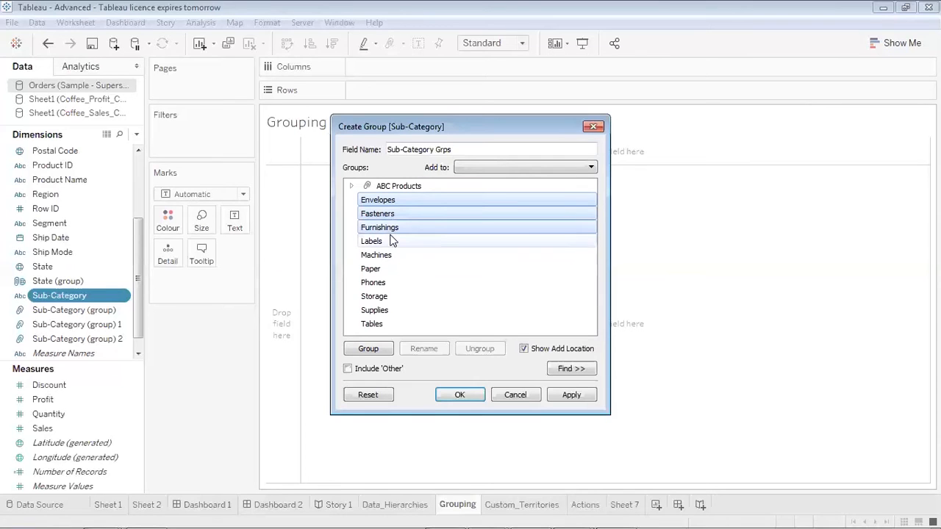
pyautogui.keyDown('ctrl'); pyautogui.click(390, 242); pyautogui.keyUp('ctrl')
pyautogui.keyDown('ctrl'); pyautogui.click(385, 256); pyautogui.keyUp('ctrl')
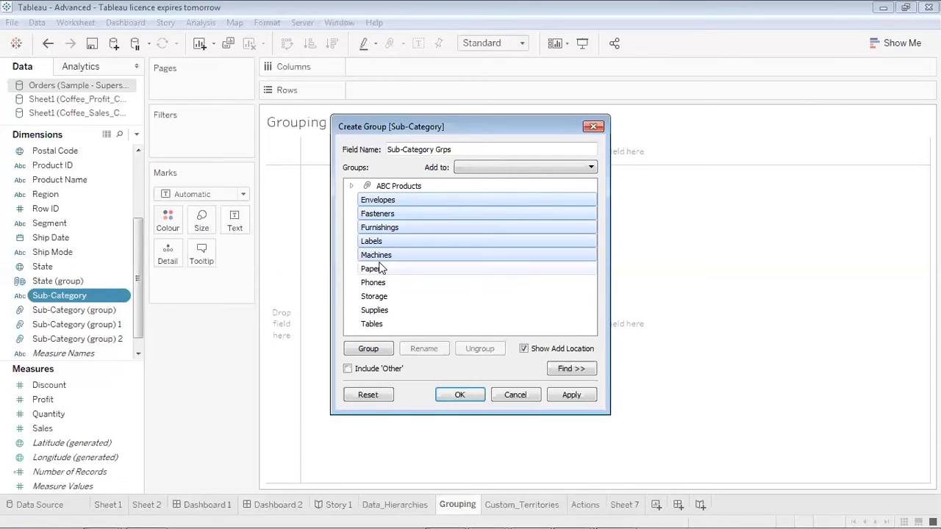
pyautogui.keyDown('ctrl'); pyautogui.click(381, 269); pyautogui.keyUp('ctrl')
pyautogui.keyDown('ctrl'); pyautogui.click(379, 284); pyautogui.keyUp('ctrl')
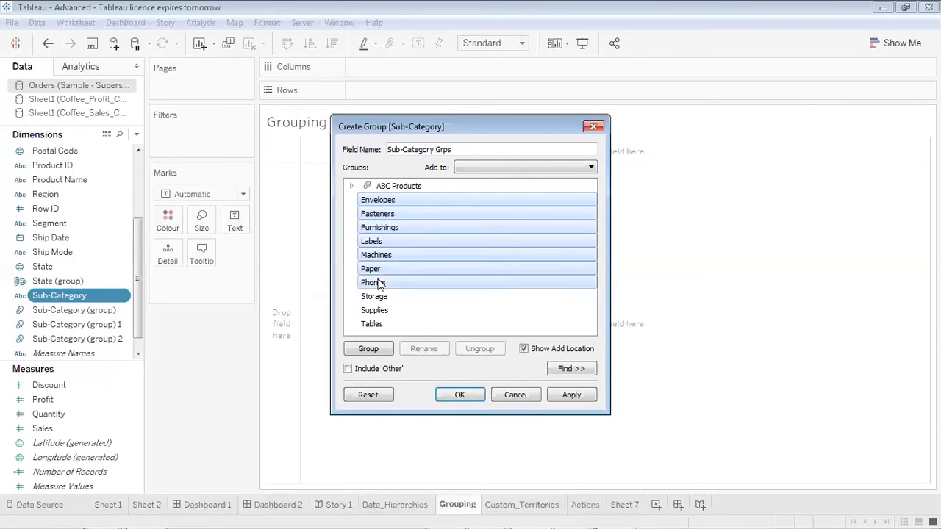
pyautogui.click(369, 349)
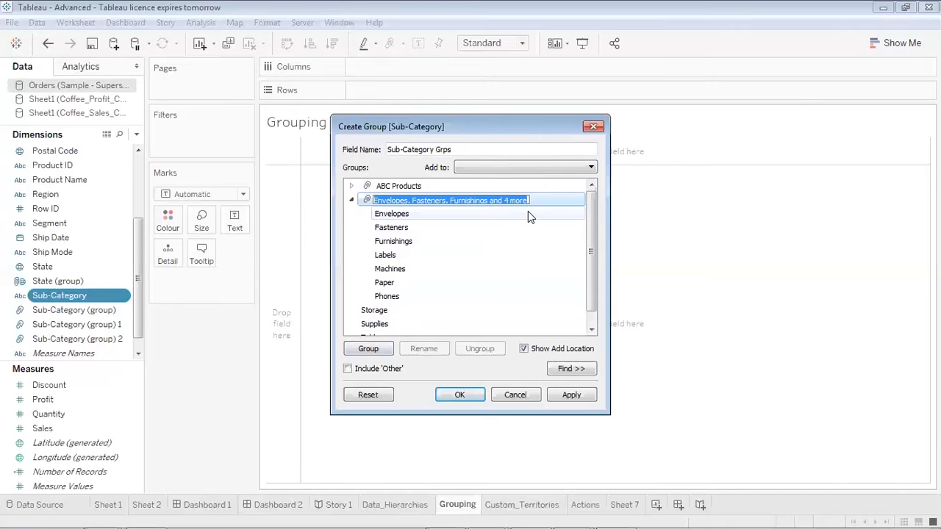
# Step: Name the new group E2P Products and create the Sub-Category Grps field
pyautogui.write('E')
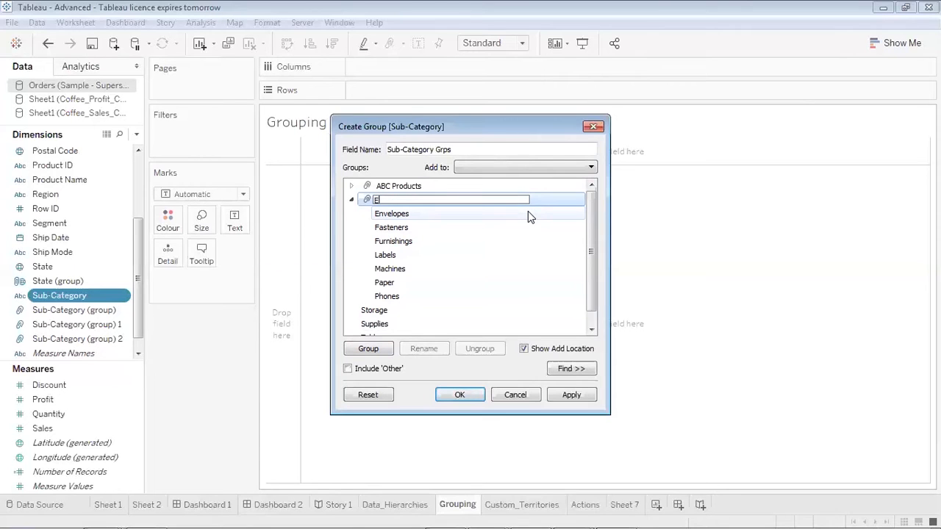
pyautogui.write('2P Products')
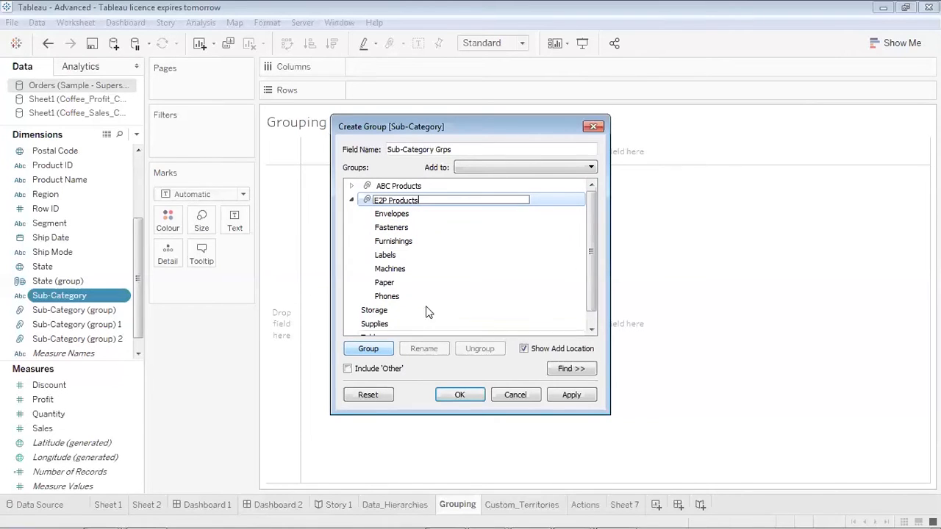
pyautogui.click(455, 296)
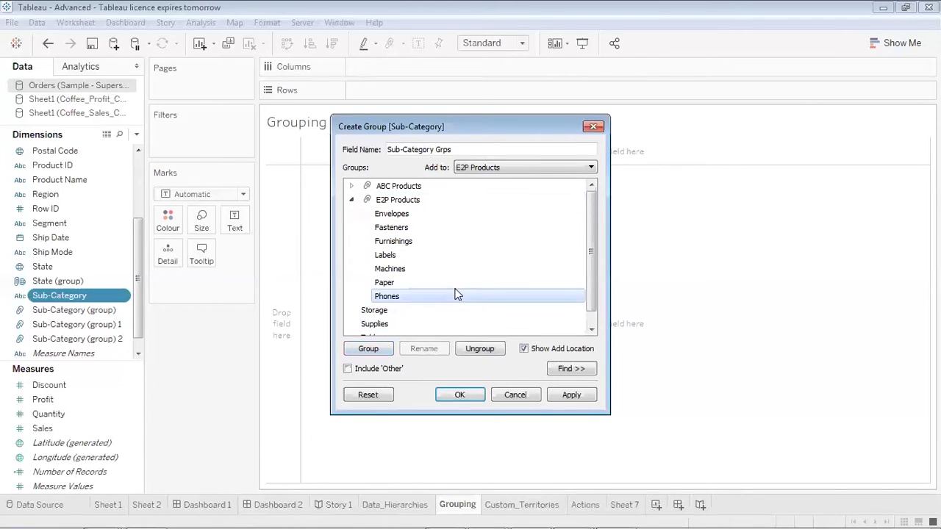
pyautogui.click(352, 199)
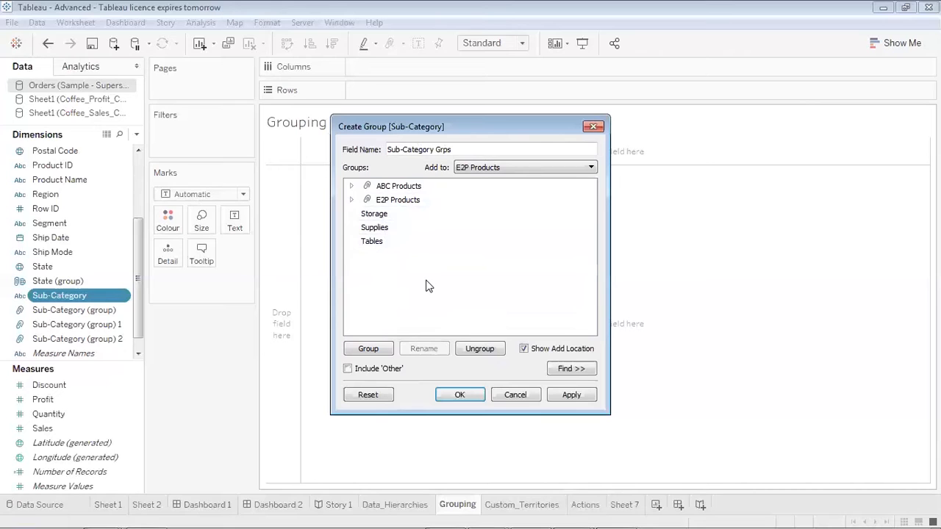
pyautogui.click(571, 397)
pyautogui.click(478, 397)
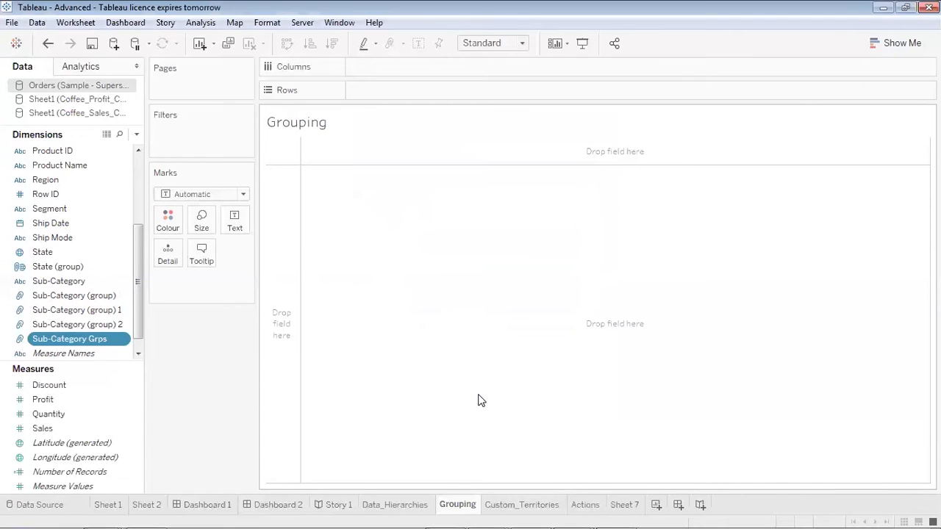
# Step: Build a bar chart with Sub-Category on Columns and the sum of Sales on Rows
pyautogui.moveTo(89, 281); pyautogui.dragTo(431, 68)
pyautogui.moveTo(44, 428); pyautogui.dragTo(386, 89)
pyautogui.click(96, 239)
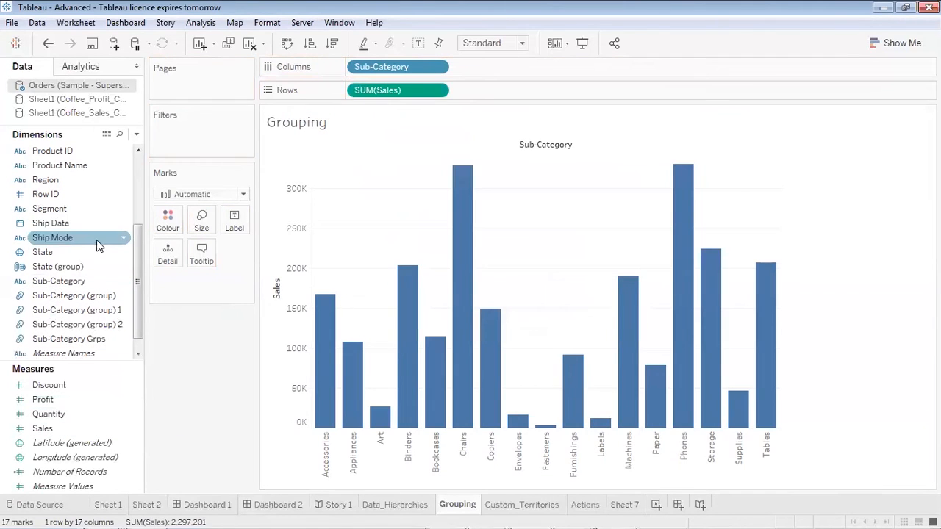
pyautogui.click(92, 295)
pyautogui.click(105, 240)
pyautogui.click(98, 339)
# Step: Colour the bars by Sub-Category Grps and label them with Sales and Sub-Category Grps
pyautogui.moveTo(88, 339); pyautogui.dragTo(177, 227)
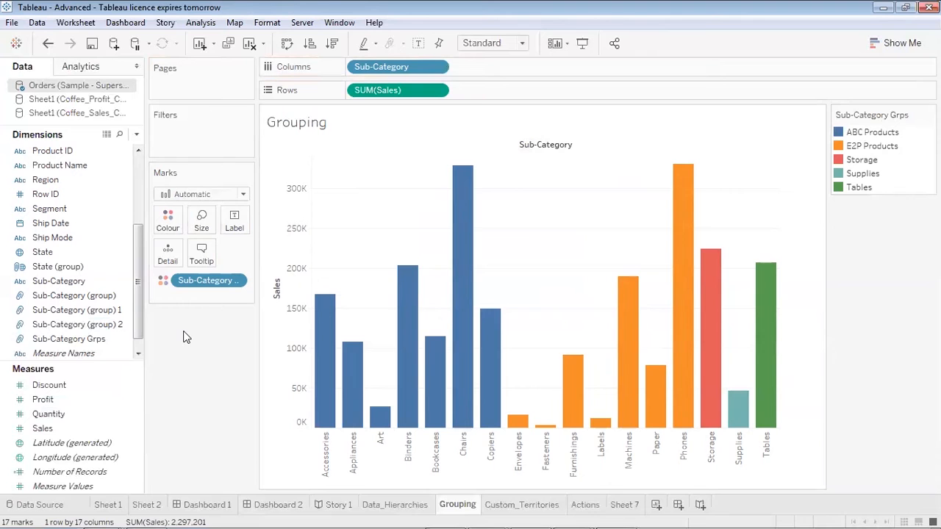
pyautogui.moveTo(44, 429); pyautogui.dragTo(236, 224)
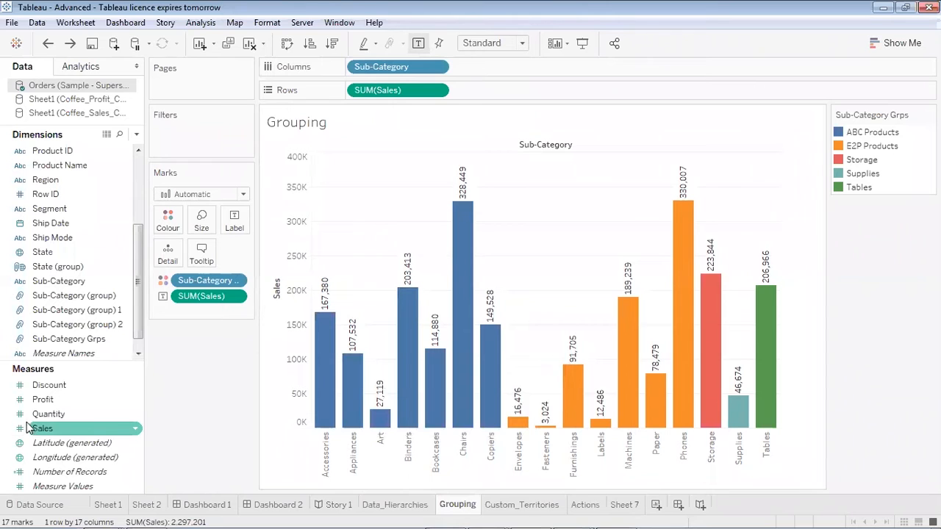
pyautogui.moveTo(70, 339); pyautogui.dragTo(234, 219)
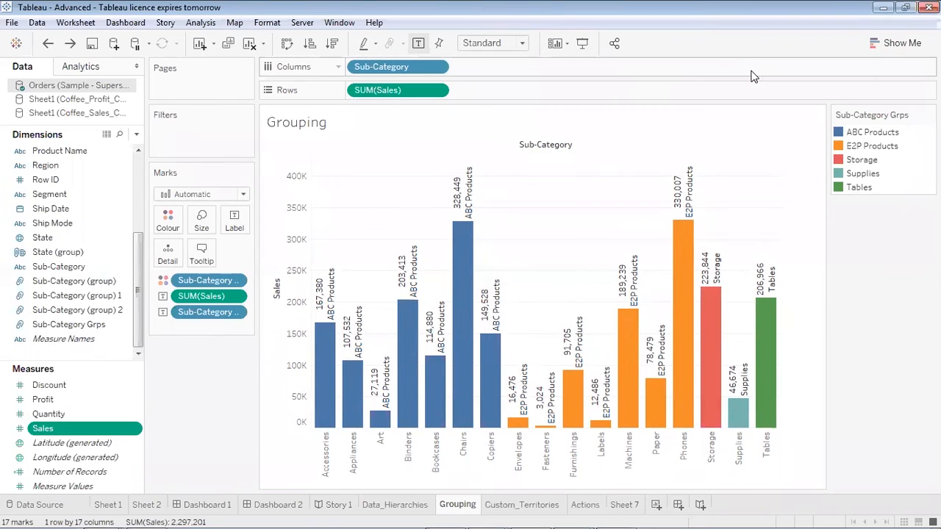
# Step: Clear the Custom_Territories sheet and build a filled map of Sales by State
pyautogui.click(521, 506)
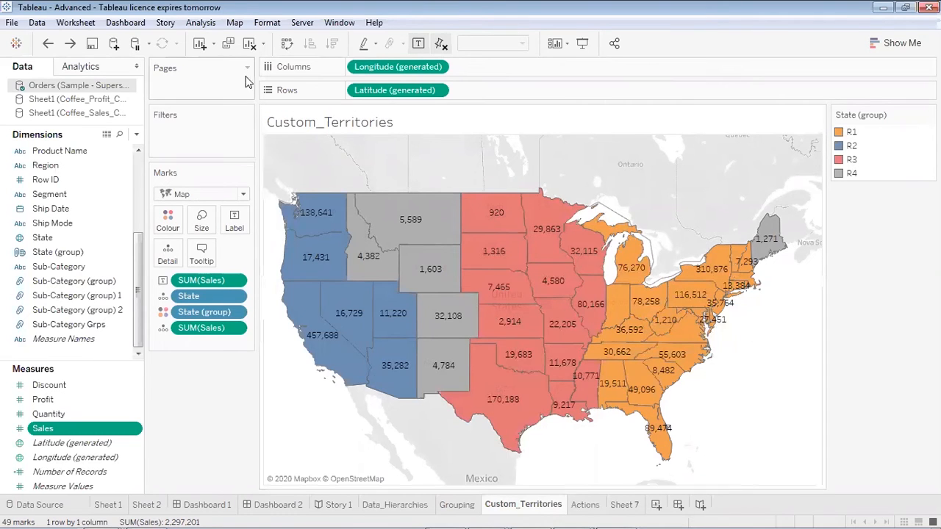
pyautogui.click(249, 45)
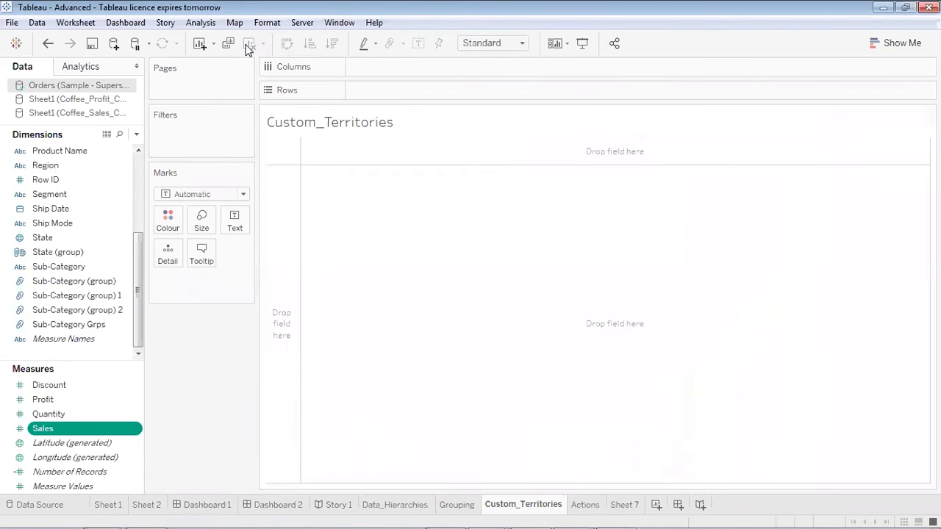
pyautogui.moveTo(42, 239); pyautogui.dragTo(401, 70)
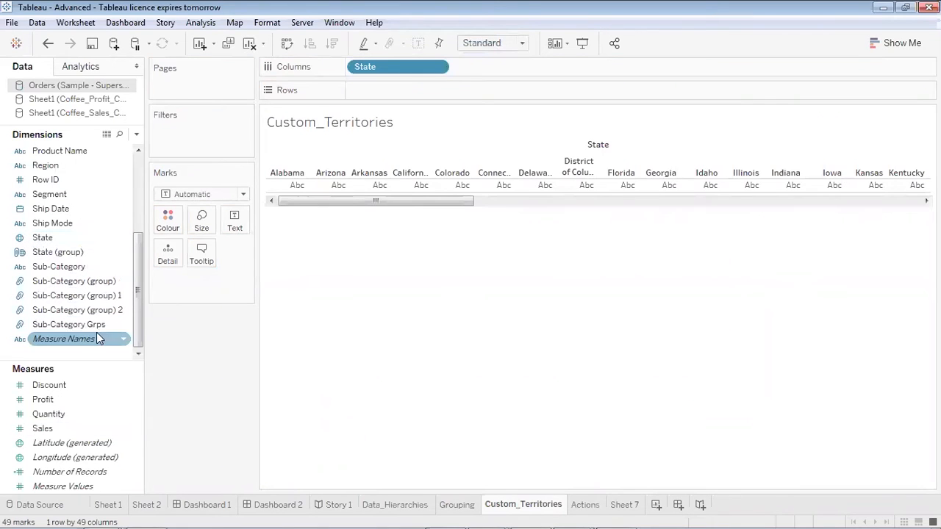
pyautogui.moveTo(63, 426); pyautogui.dragTo(374, 90)
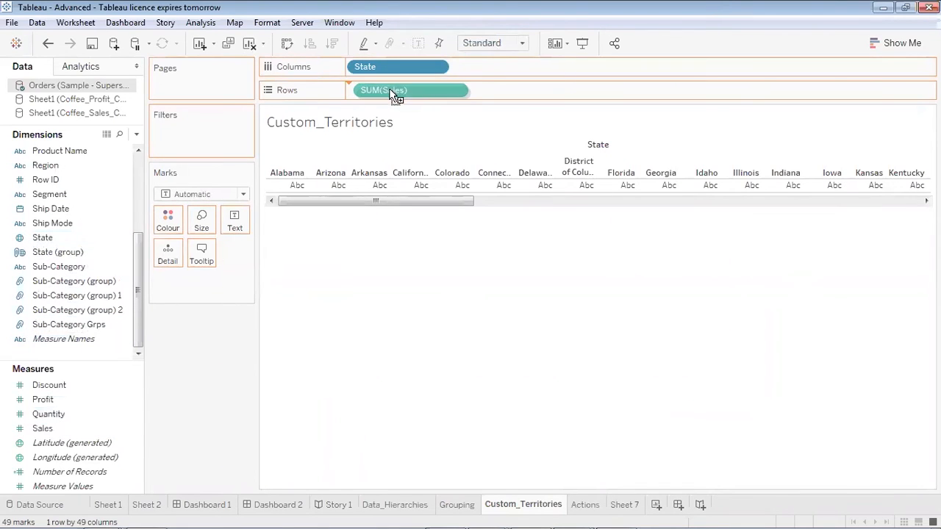
pyautogui.click(893, 43)
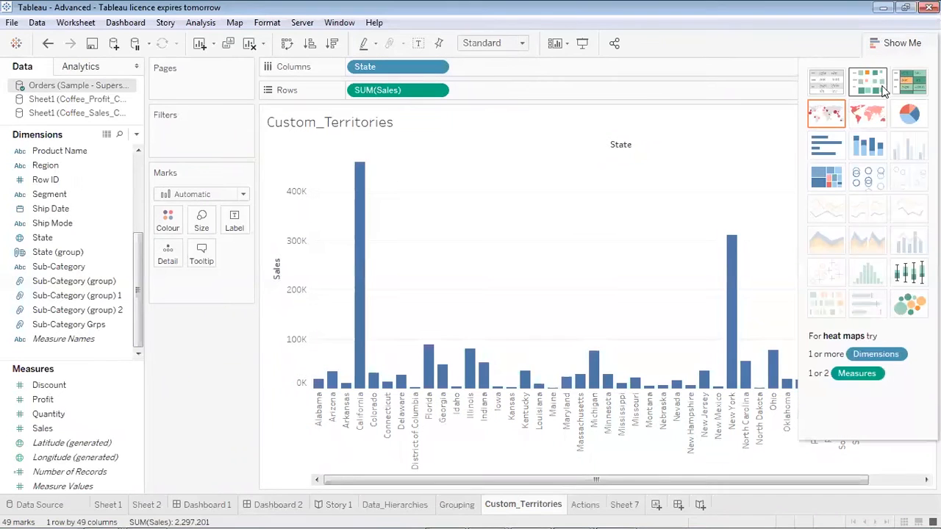
pyautogui.click(861, 118)
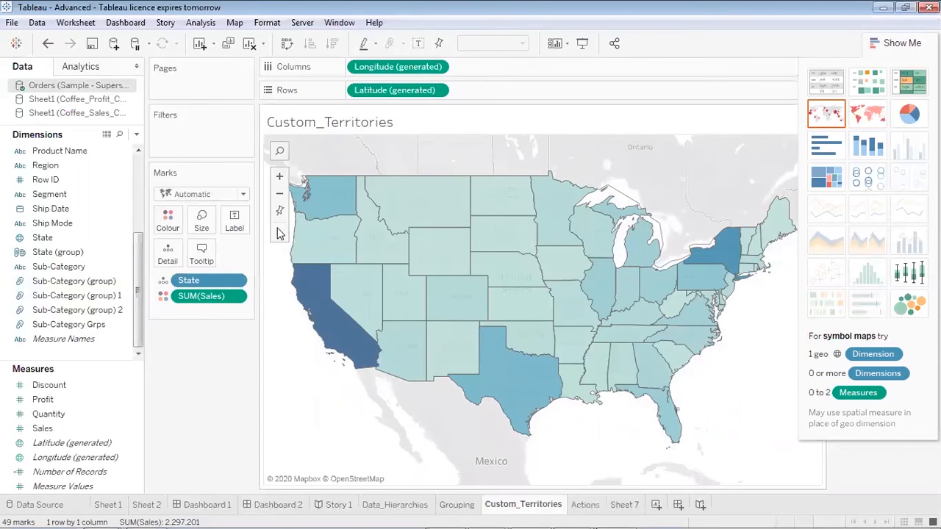
# Step: Group the eight western states on the map, from Washington and Montana down to California and Arizona
pyautogui.moveTo(311, 195)
pyautogui.moveTo(319, 202)
pyautogui.mouseDown()
pyautogui.moveTo(400, 360)
pyautogui.moveTo(394, 355)
pyautogui.mouseUp()
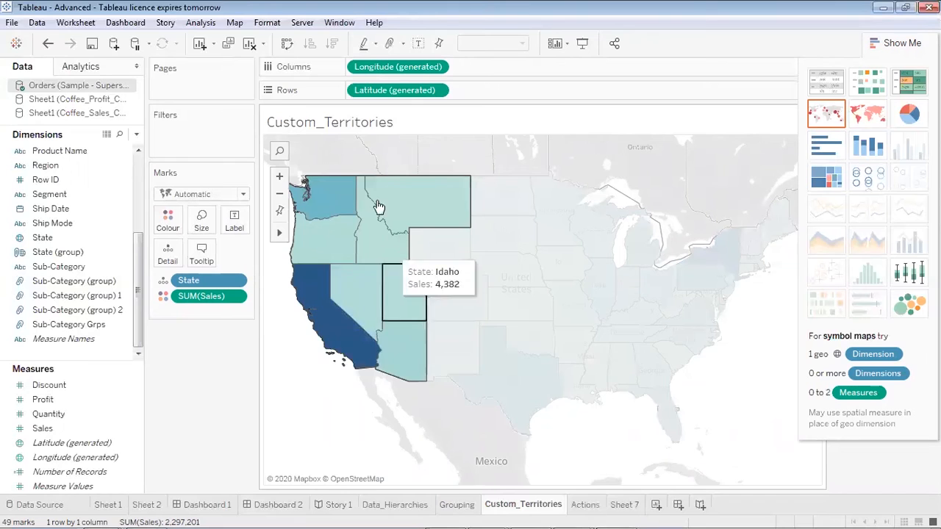
pyautogui.moveTo(400, 349)
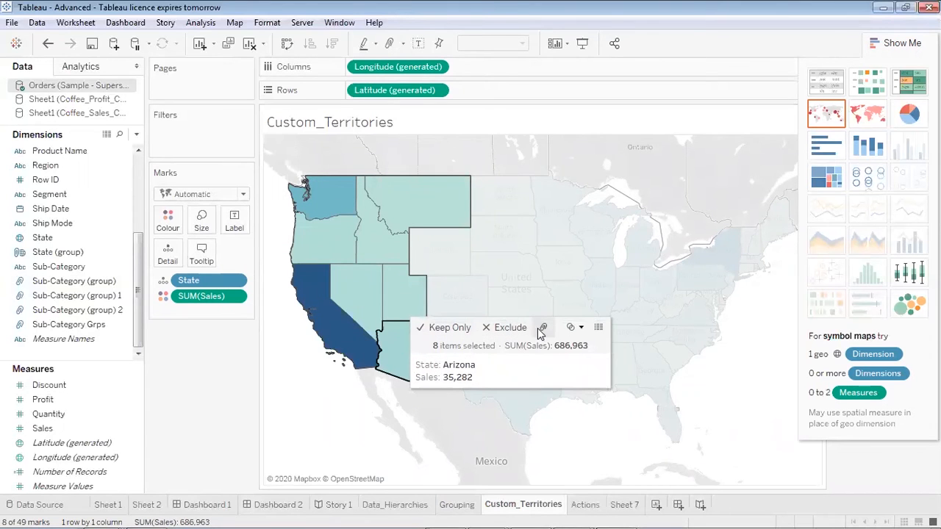
pyautogui.click(541, 328)
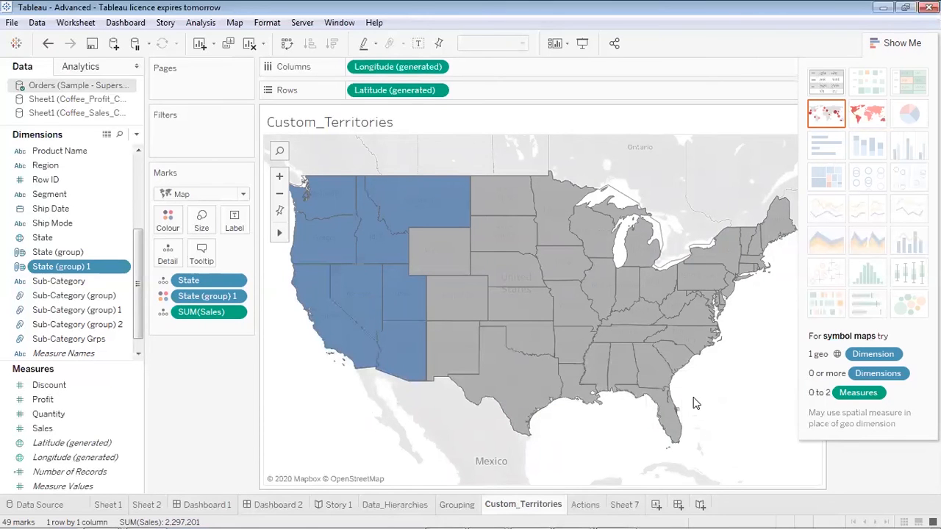
# Step: Group the East Coast states, the southern states from New Mexico to Florida, and the northern states from North Dakota to Michigan as separate territories
pyautogui.moveTo(697, 419); pyautogui.dragTo(768, 240)
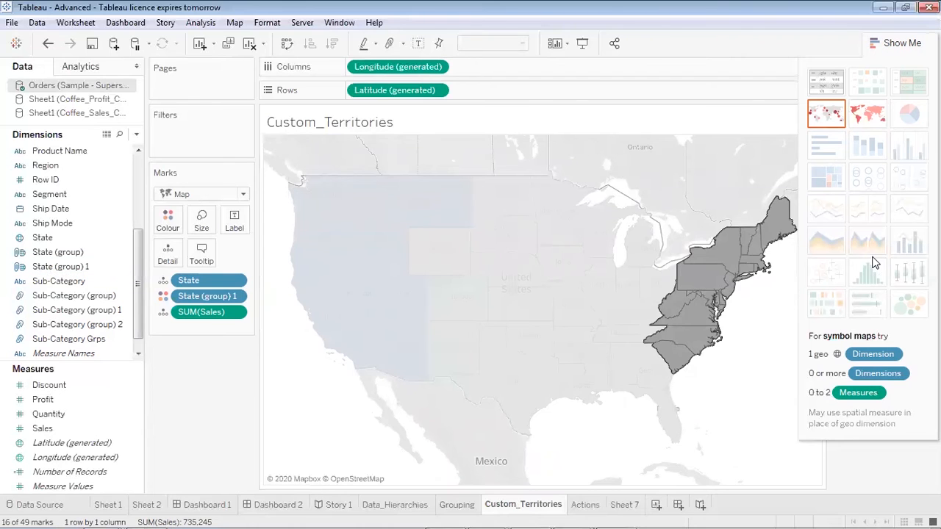
pyautogui.click(563, 447)
pyautogui.moveTo(690, 406); pyautogui.dragTo(524, 403)
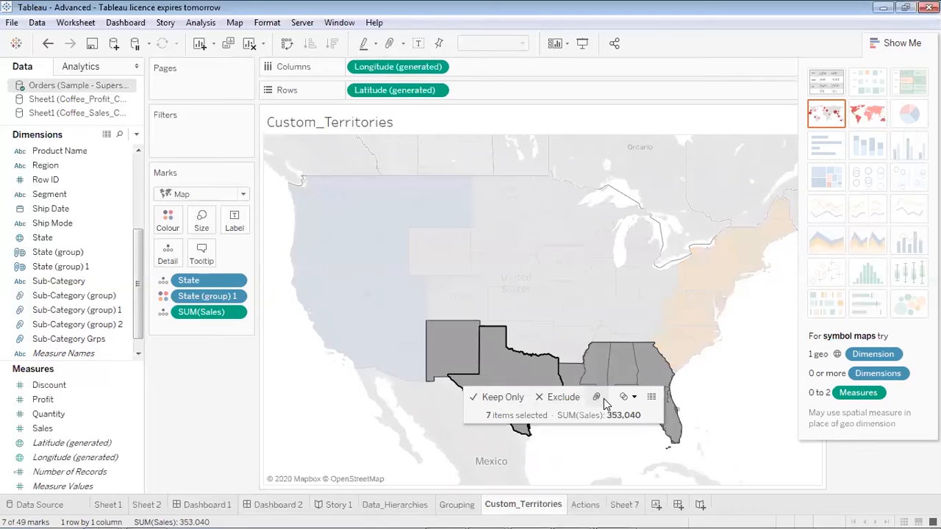
pyautogui.click(597, 398)
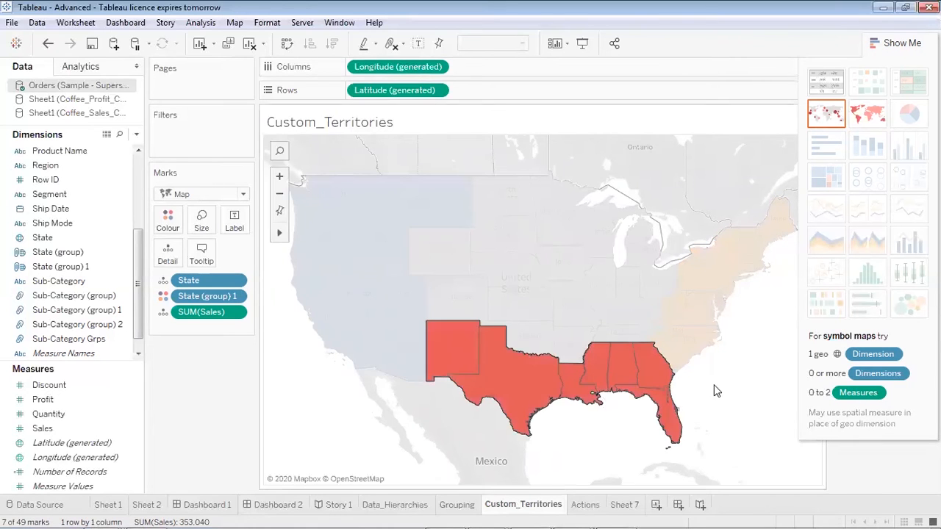
pyautogui.click(717, 390)
pyautogui.click(898, 42)
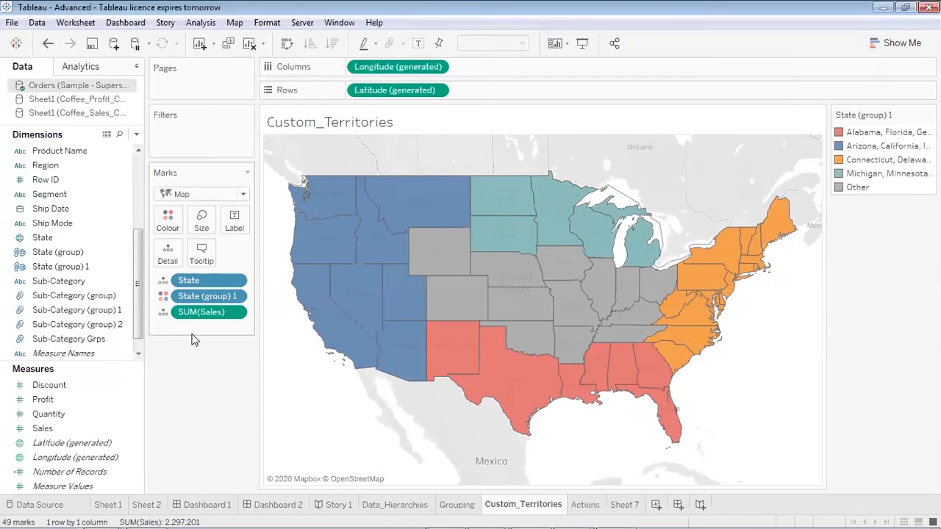
# Step: Open the State (group) 1 field for editing and rename the Alabama, Florida, Georgia group as Southern
pyautogui.click(137, 353)
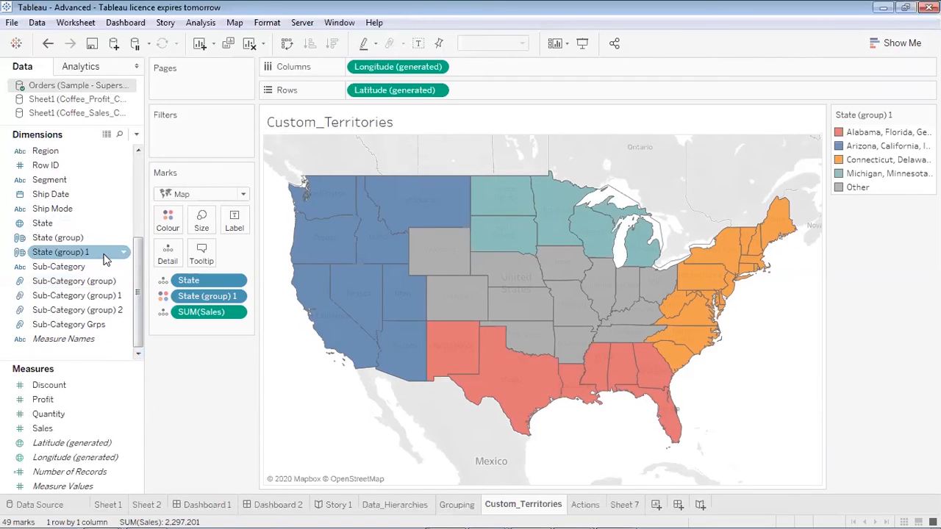
pyautogui.rightClick(125, 253)
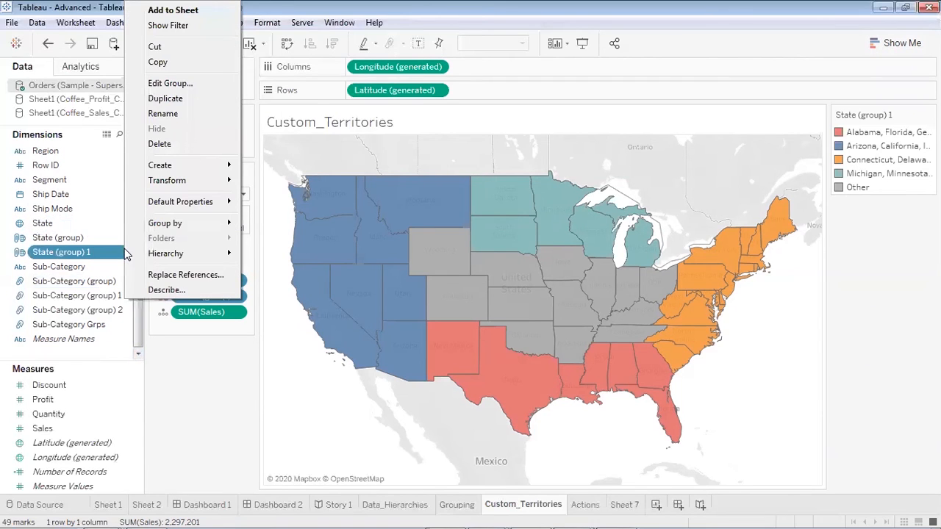
pyautogui.click(170, 83)
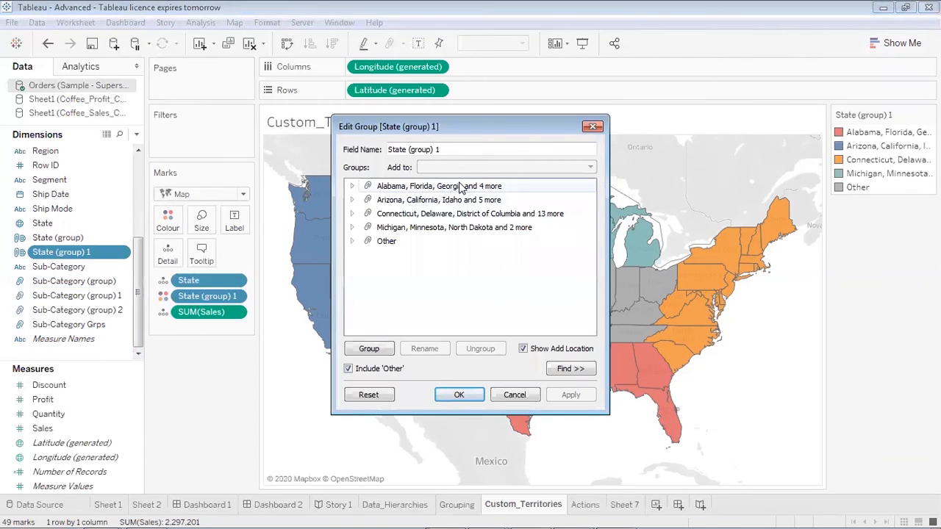
pyautogui.click(352, 187)
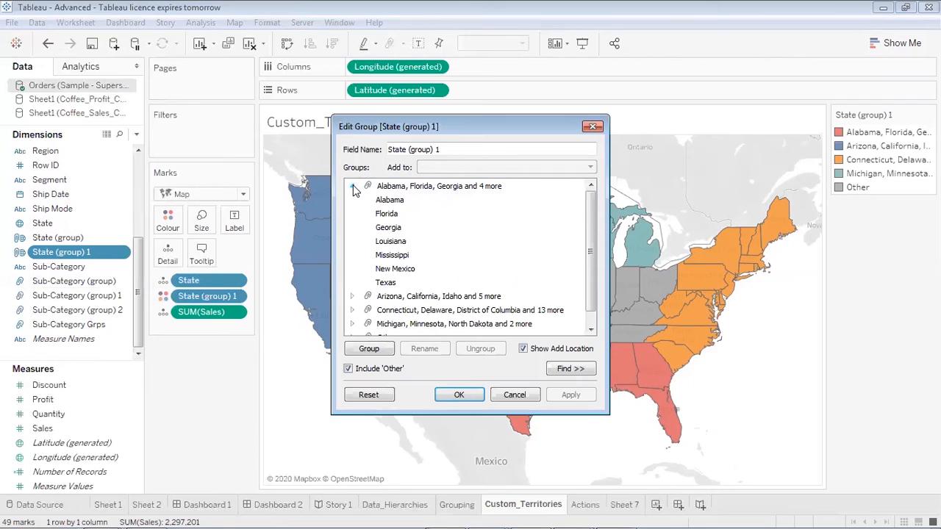
pyautogui.rightClick(397, 190)
pyautogui.click(411, 210)
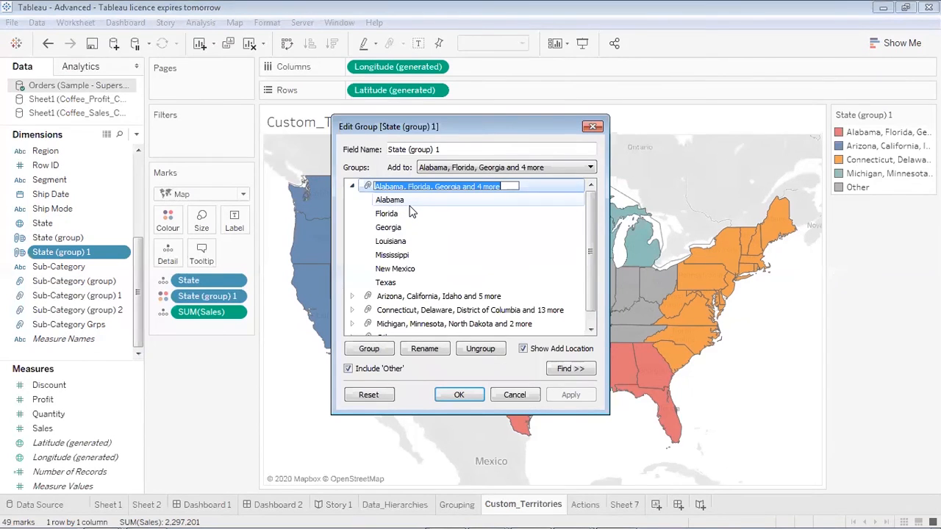
pyautogui.write('S1')
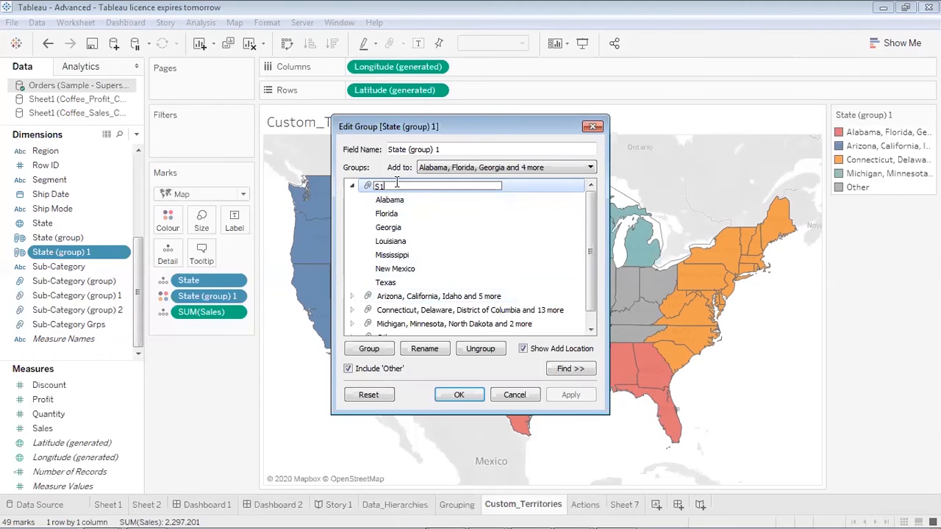
pyautogui.press('BackSpace')
pyautogui.write('outhern')
pyautogui.click(450, 296)
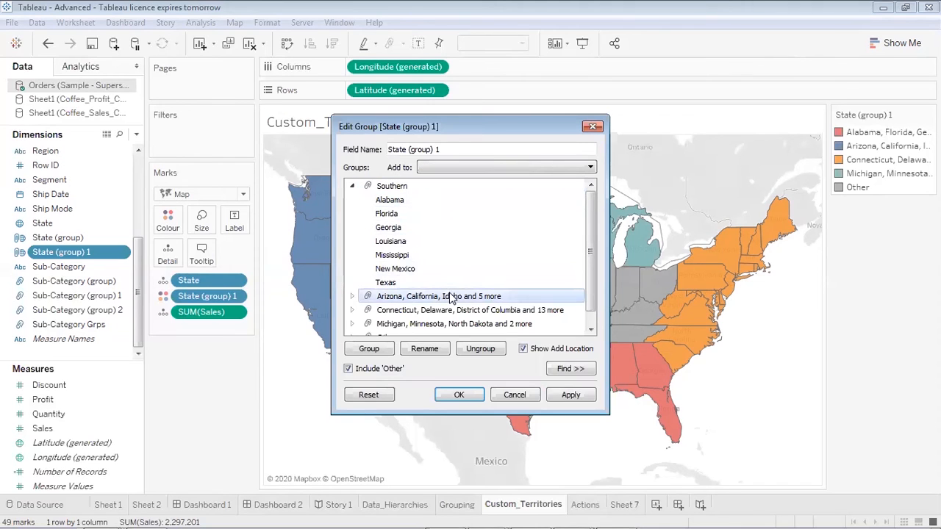
# Step: Rename the Arizona, California, Idaho group as Western and the Connecticut, Delaware, District of Columbia group as Eastern
pyautogui.rightClick(395, 299)
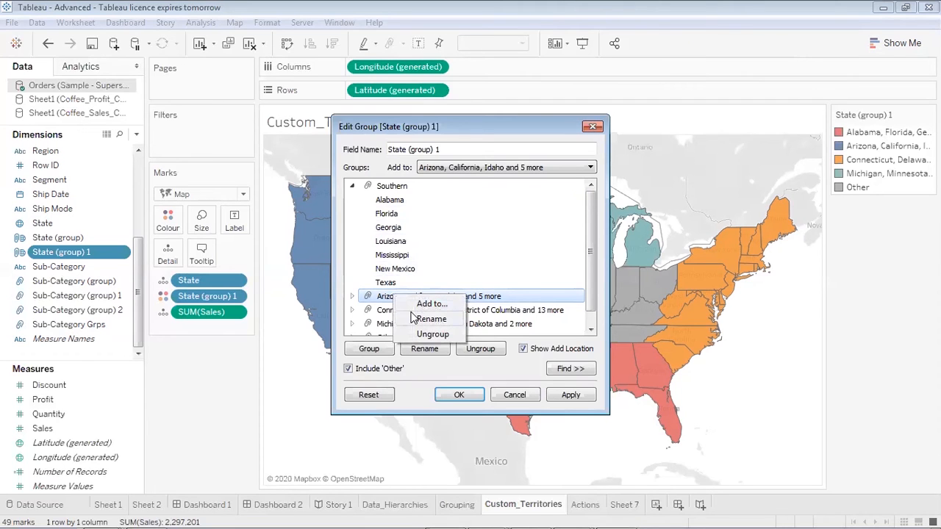
pyautogui.click(413, 318)
pyautogui.write('Western')
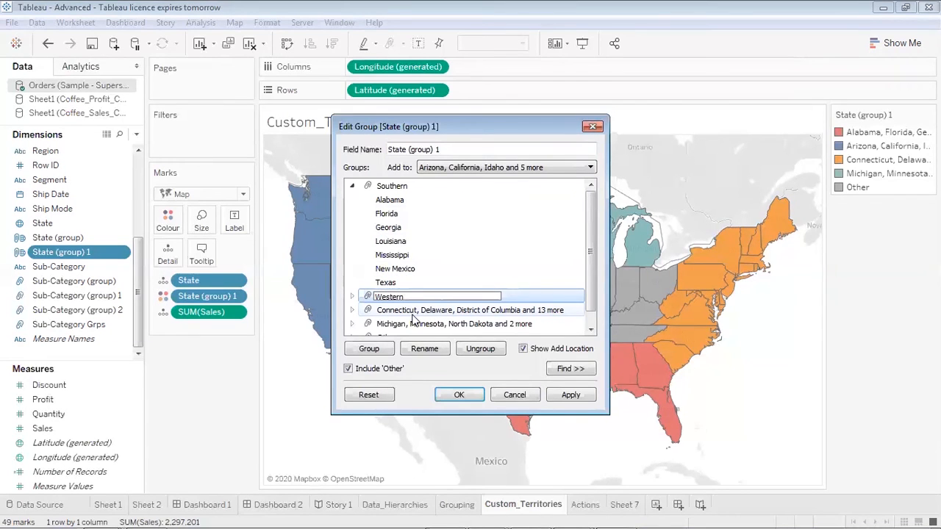
pyautogui.click(411, 313)
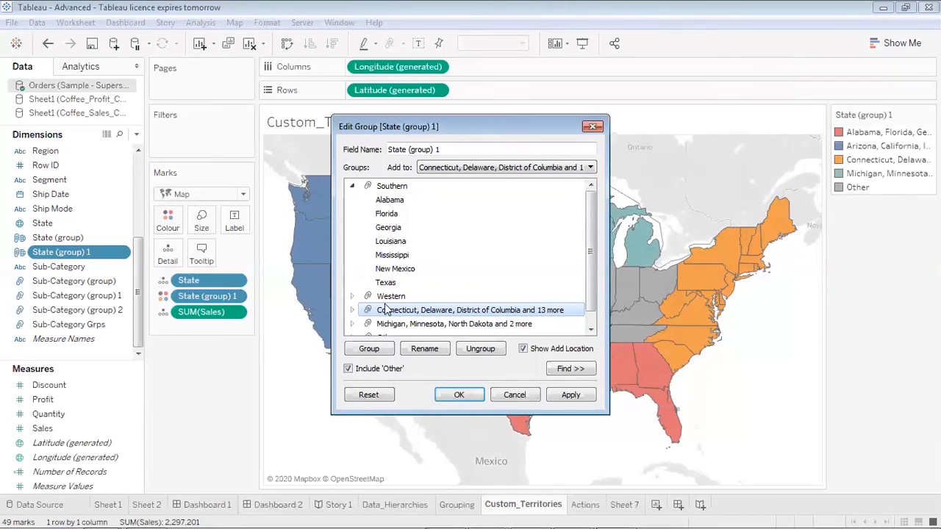
pyautogui.rightClick(402, 307)
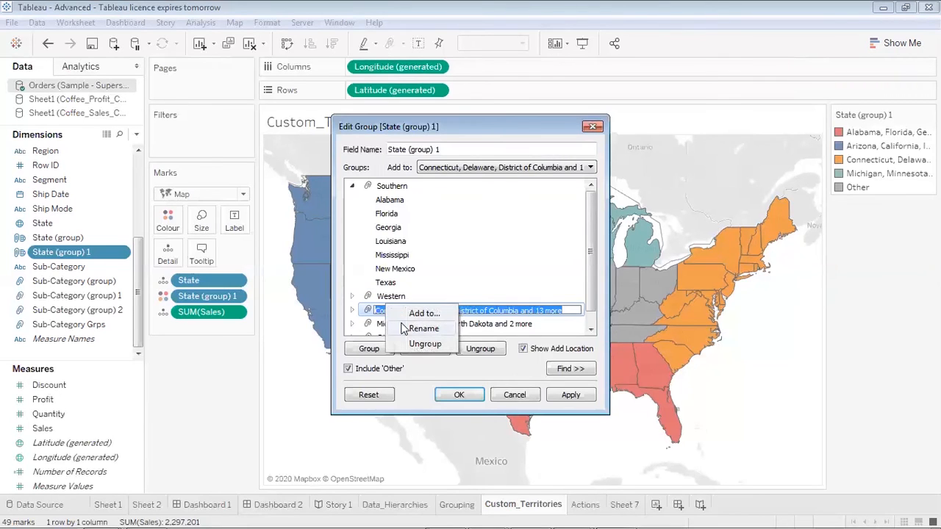
pyautogui.click(404, 329)
pyautogui.write('Eastern')
pyautogui.click(440, 325)
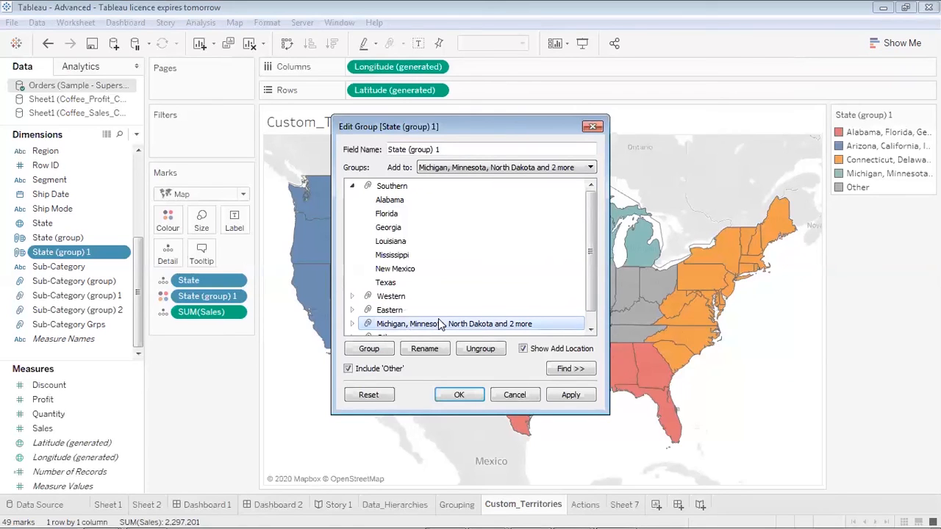
# Step: Rename the Michigan, Minnesota, North Dakota group as Northern
pyautogui.rightClick(439, 324)
pyautogui.click(461, 343)
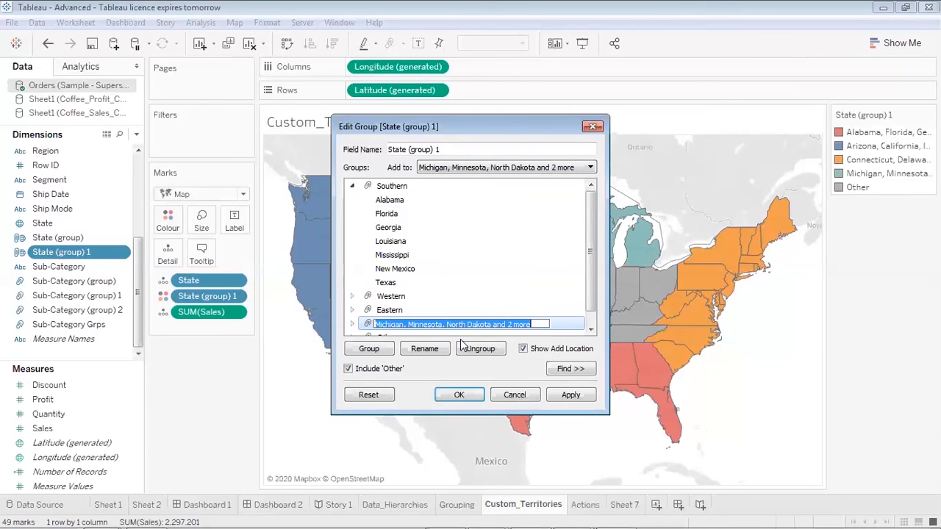
pyautogui.write('Northern')
pyautogui.click(512, 282)
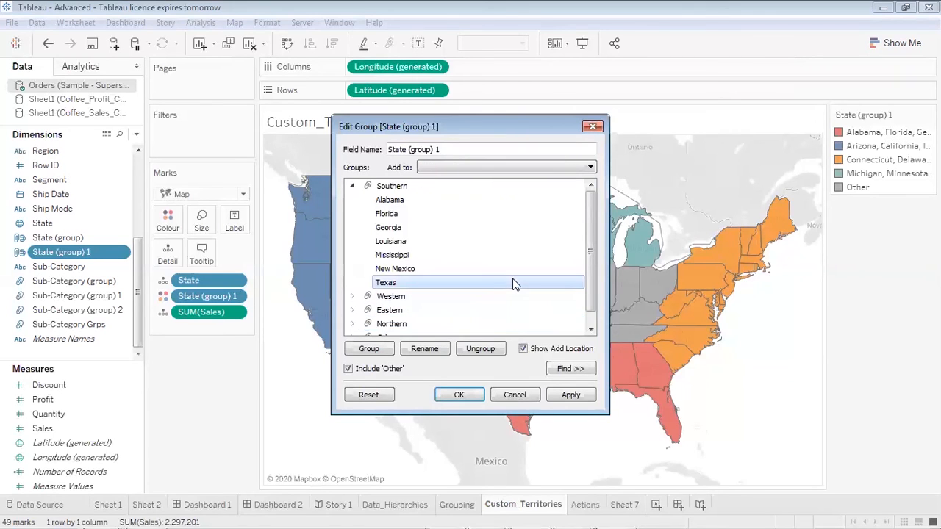
# Step: Rename the Other group as Central and apply the edited group names to the map
pyautogui.scroll(-1, 573, 323)
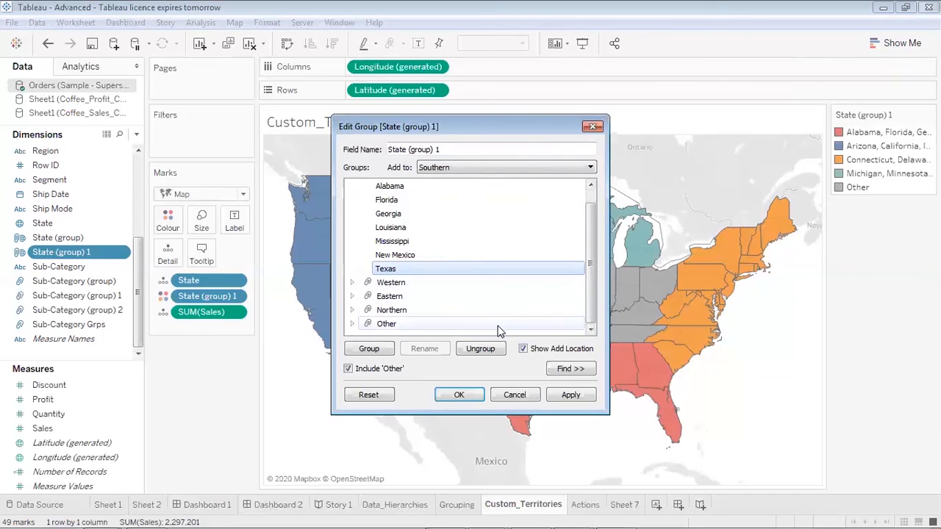
pyautogui.click(499, 327)
pyautogui.rightClick(497, 329)
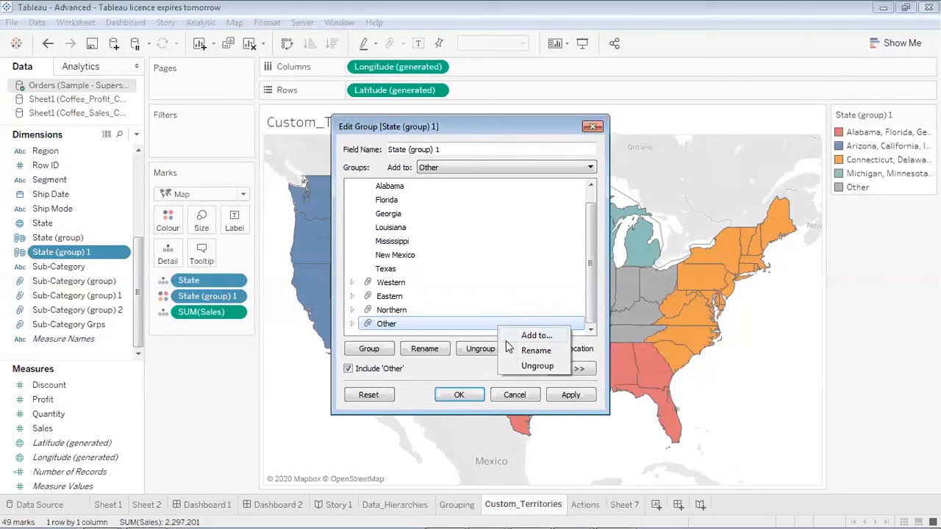
pyautogui.click(535, 351)
pyautogui.write('Ce')
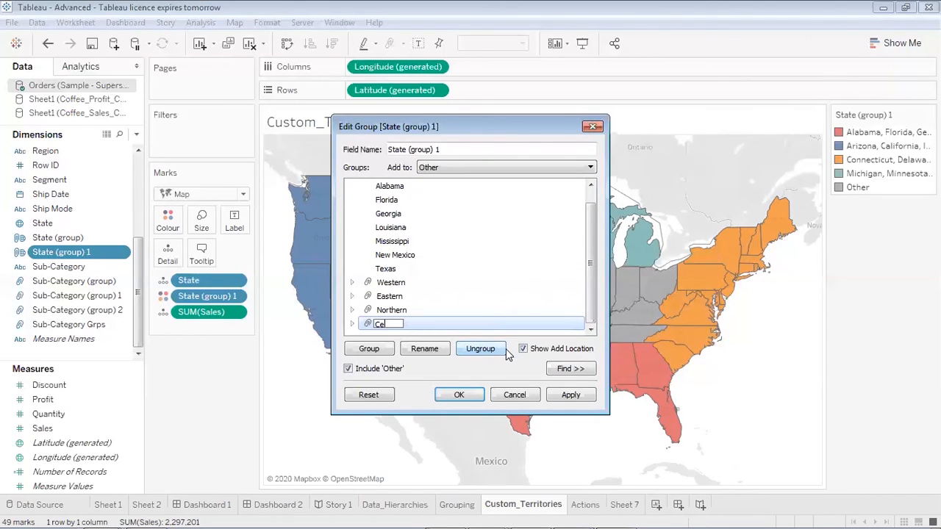
pyautogui.write('ntral')
pyautogui.click(531, 268)
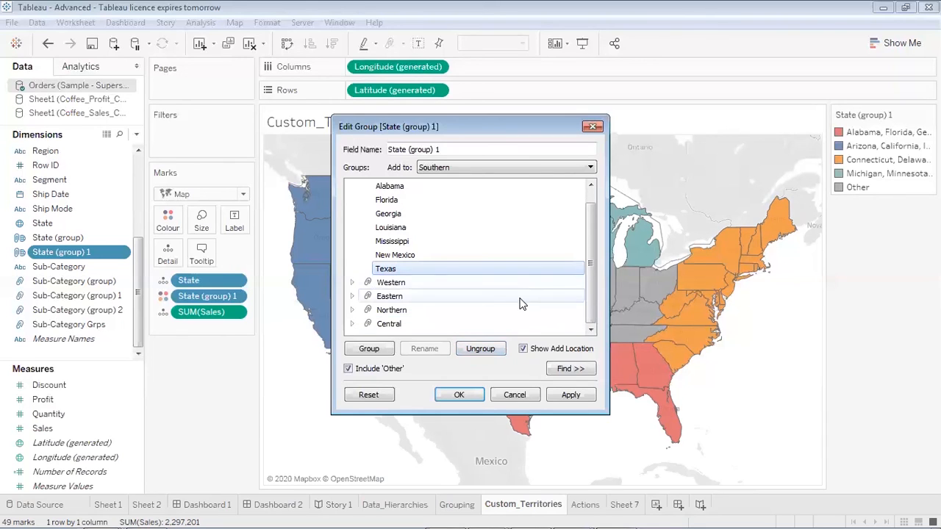
pyautogui.click(566, 395)
pyautogui.click(460, 395)
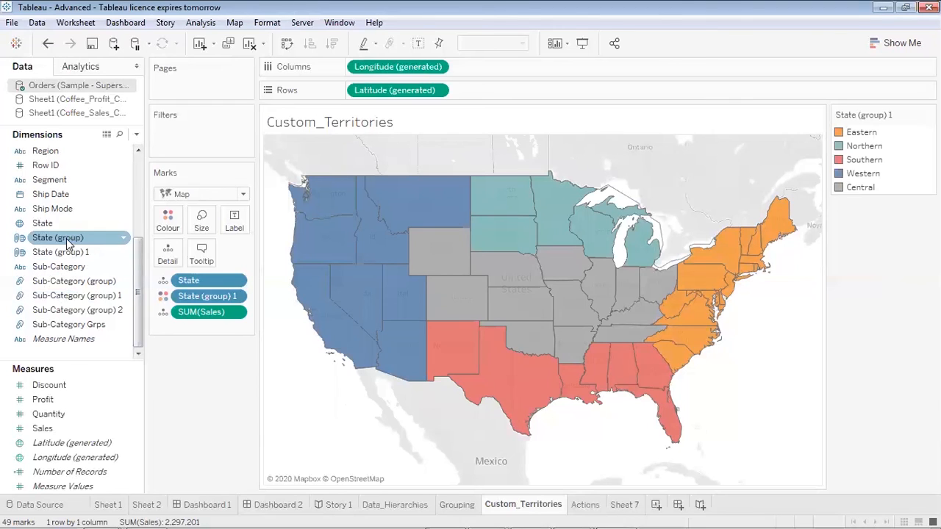
# Step: Label the map's states with their State (group) 1 territory and the State name
pyautogui.moveTo(73, 254); pyautogui.dragTo(163, 228)
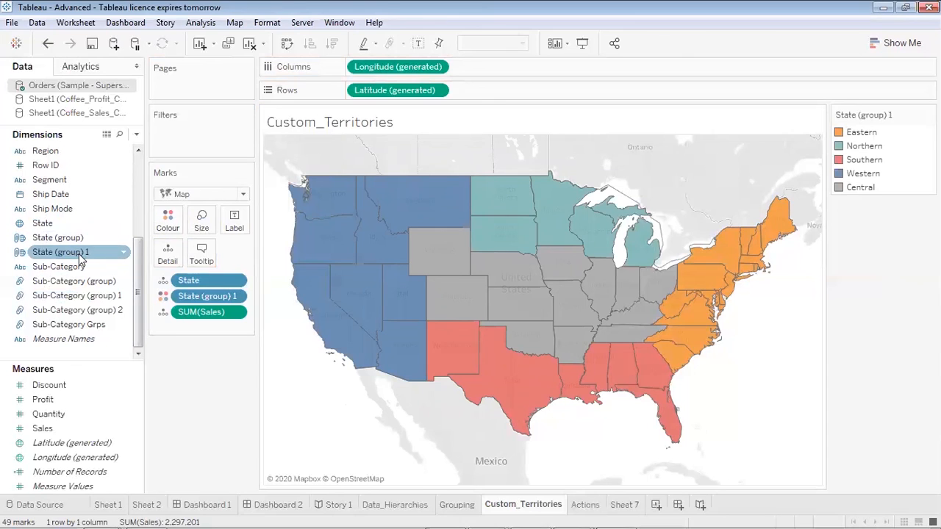
pyautogui.moveTo(79, 253); pyautogui.dragTo(235, 223)
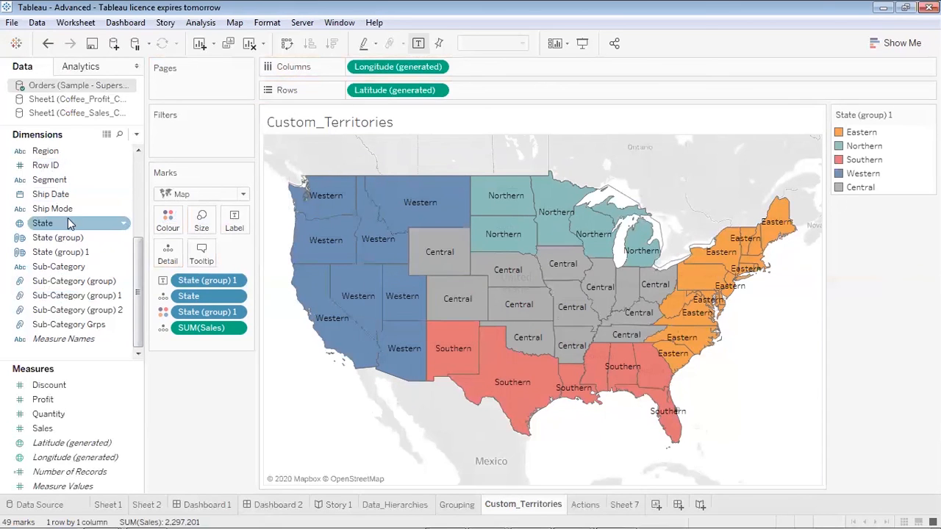
pyautogui.moveTo(66, 221); pyautogui.dragTo(234, 218)
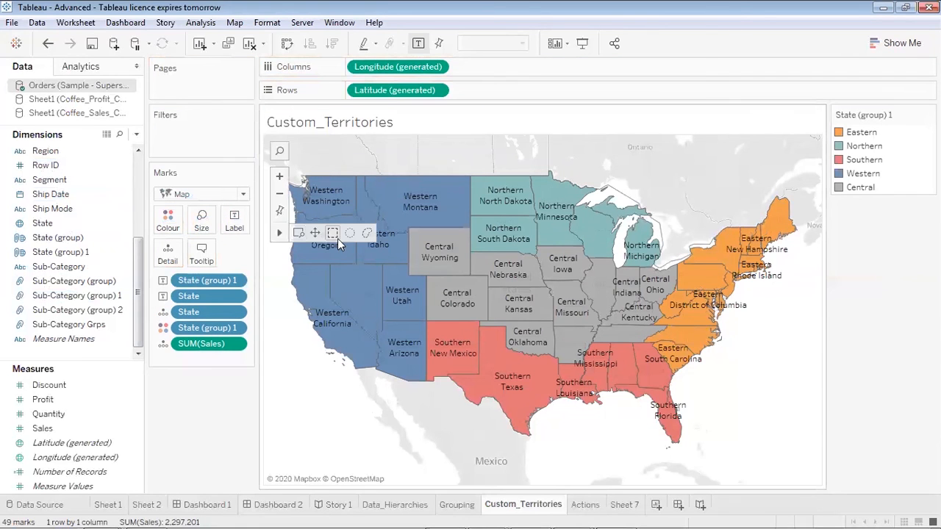